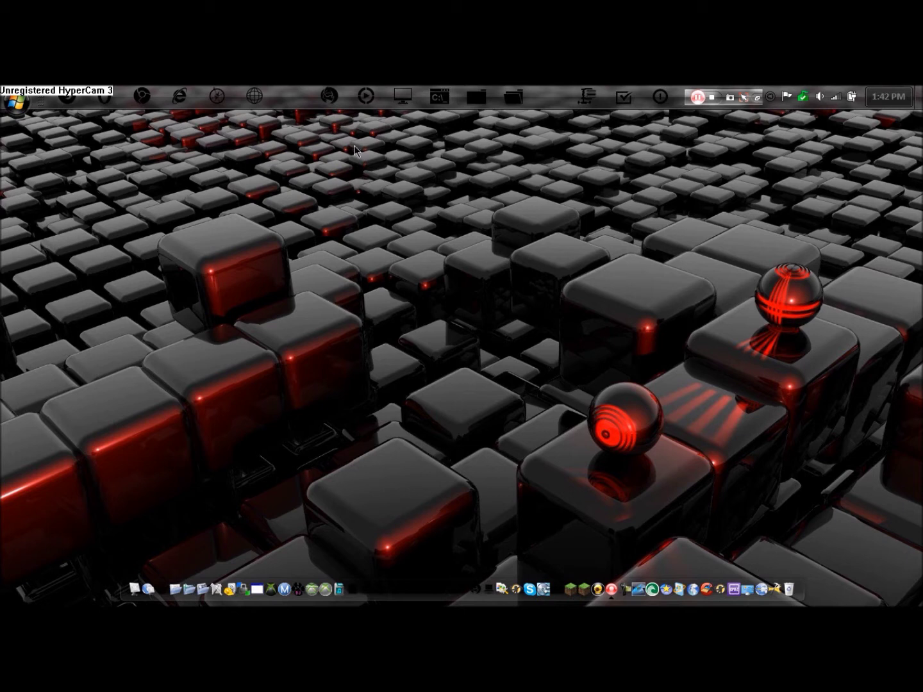
# Step: Open the Windows Start menu to list programs and personal folders
pyautogui.click(19, 101)
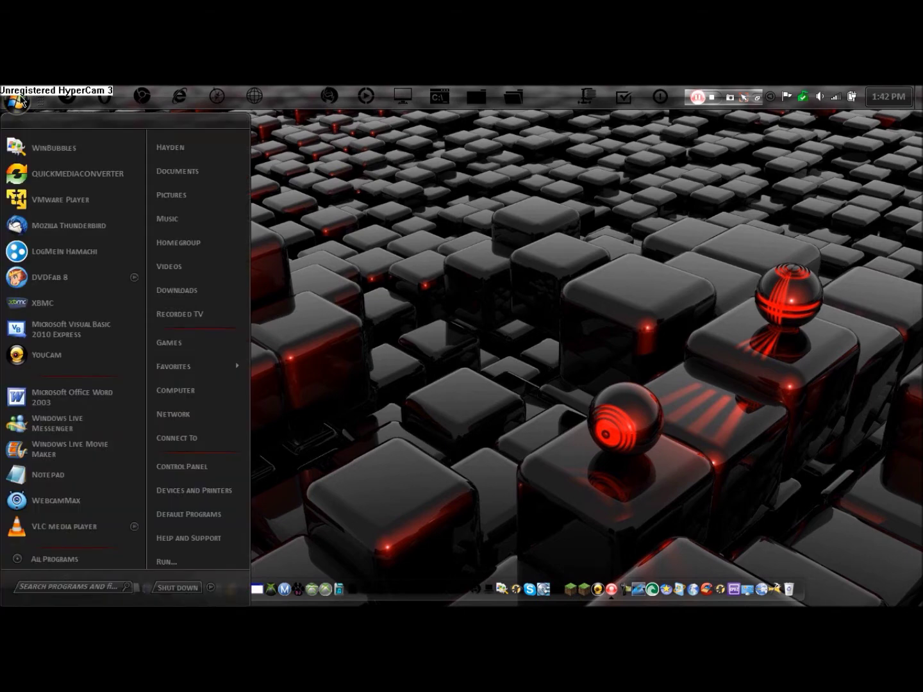
# Step: Run EXT2EXPLORE.EXE from the Documents library
pyautogui.click(168, 171)
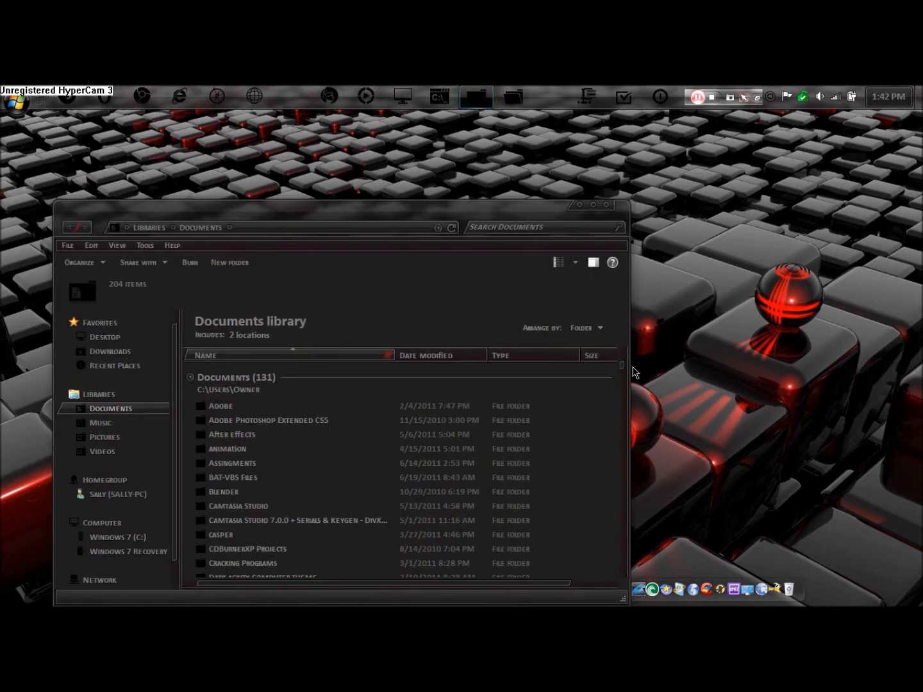
pyautogui.moveTo(629, 373); pyautogui.dragTo(621, 442)
pyautogui.click(498, 470)
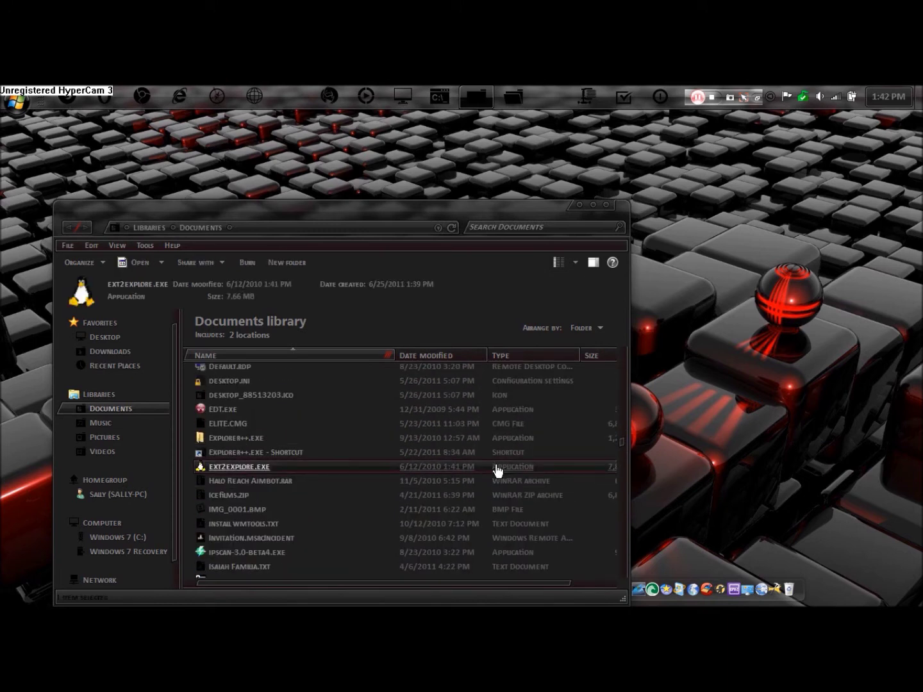
pyautogui.doubleClick(498, 471)
# Step: Close the Documents library window and move the Ext2Explore window up and right
pyautogui.click(76, 215)
pyautogui.click(608, 208)
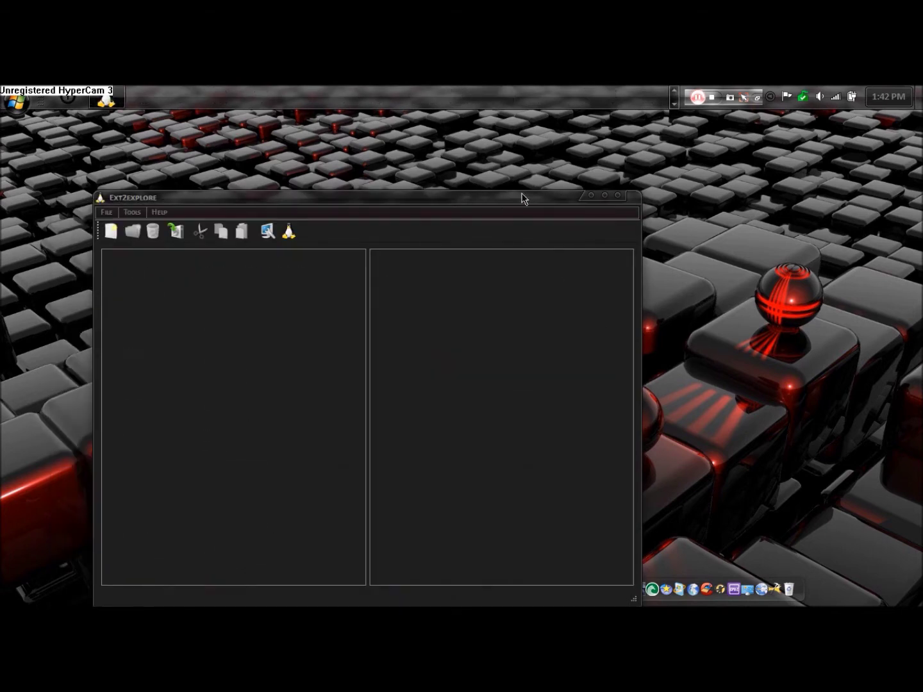
pyautogui.moveTo(524, 199); pyautogui.dragTo(587, 177)
# Step: Open the disk image root.disk from C:\ubuntu\disks with Ctrl+O
pyautogui.hotkey('ctrl', 'o')
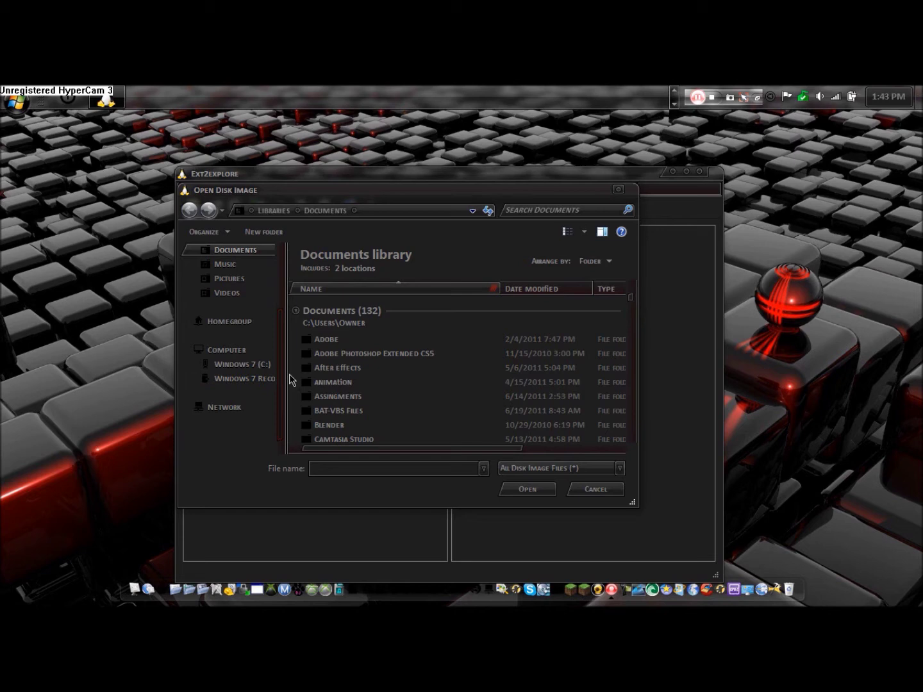
pyautogui.scroll(2, 259, 384)
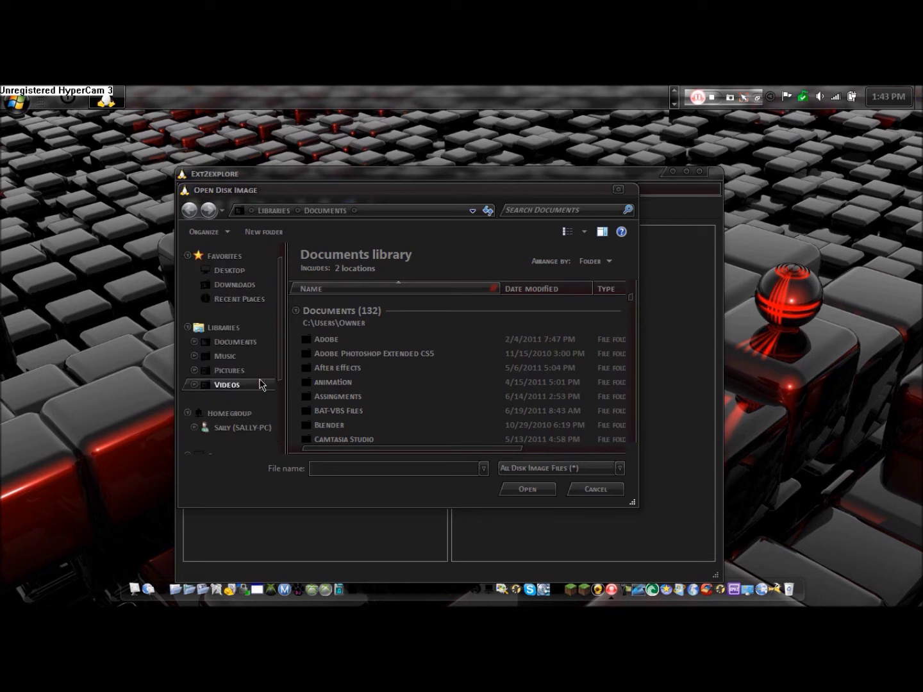
pyautogui.click(259, 385)
pyautogui.scroll(-2, 279, 368)
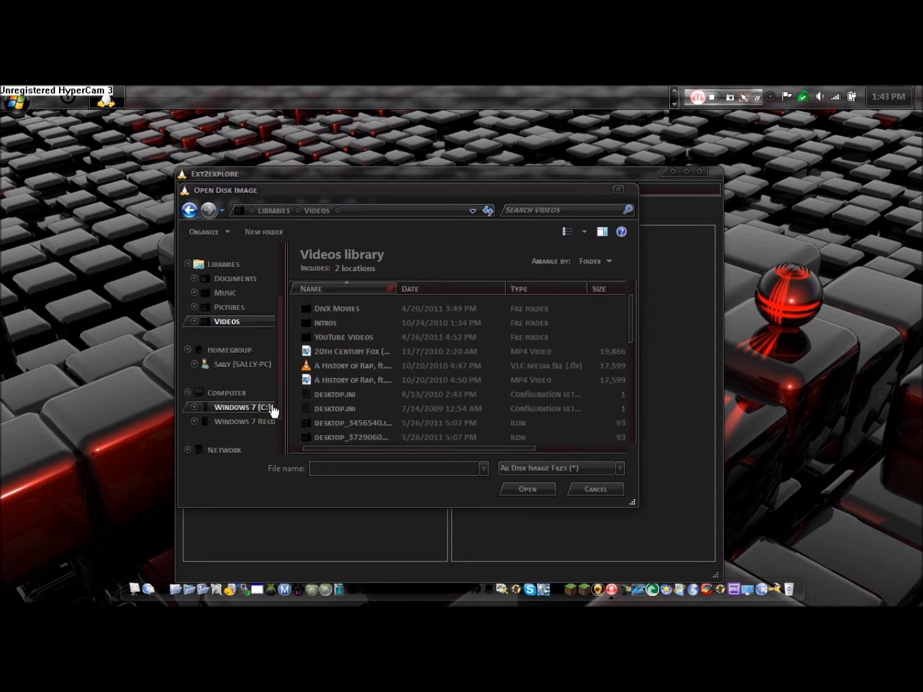
pyautogui.click(273, 407)
pyautogui.moveTo(631, 285); pyautogui.dragTo(643, 343)
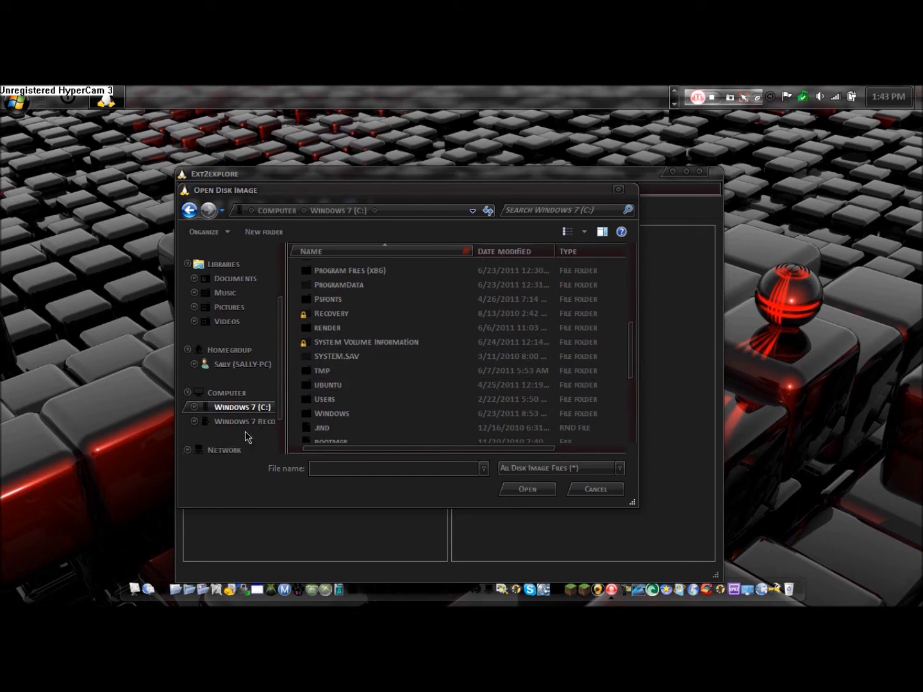
pyautogui.scroll(-1, 642, 366)
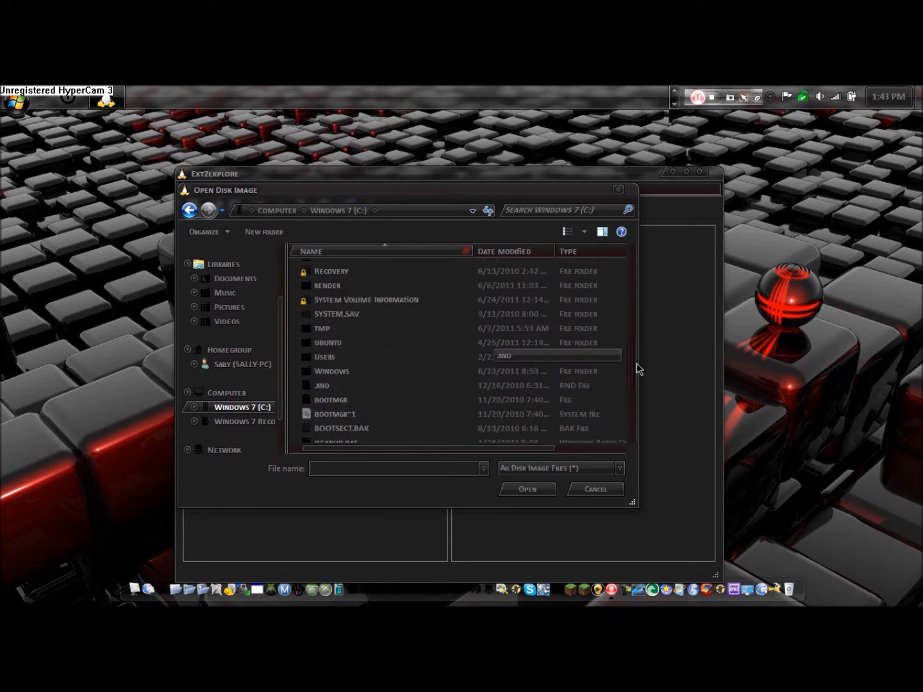
pyautogui.doubleClick(553, 345)
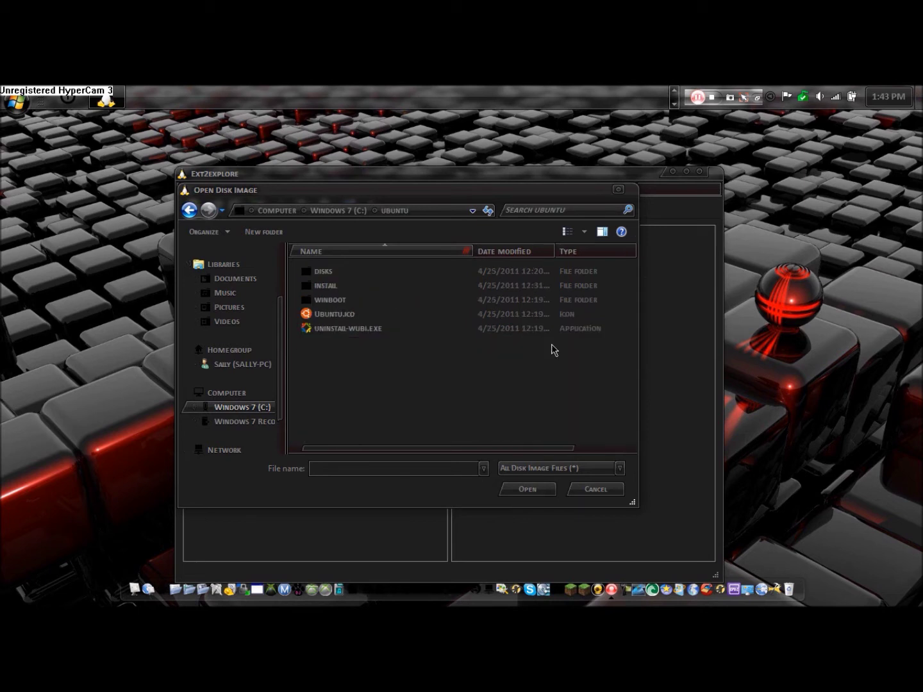
pyautogui.doubleClick(410, 273)
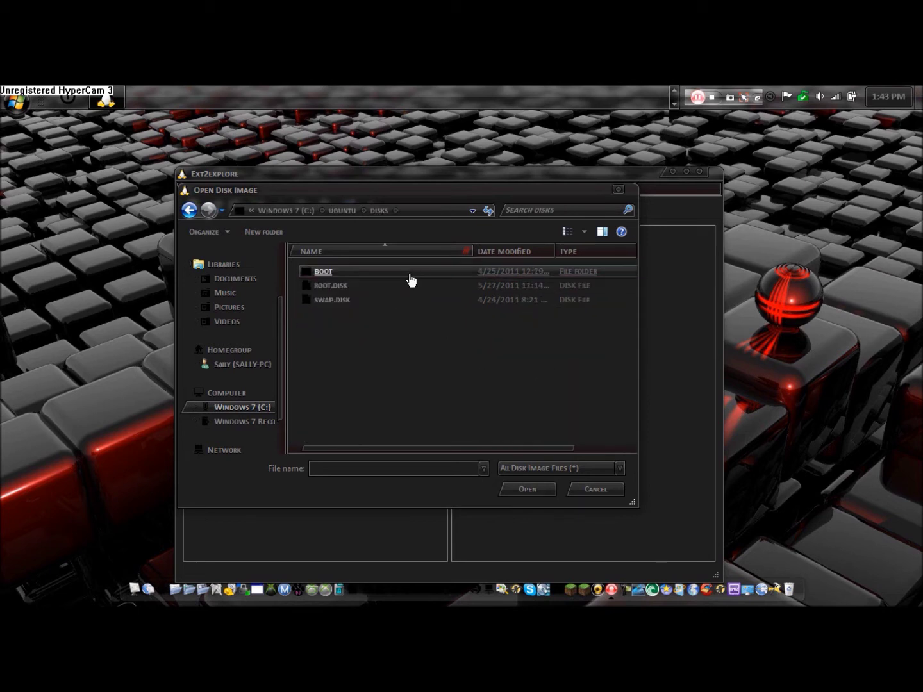
pyautogui.click(411, 287)
# Step: Open root.disk and drill into HOME and the user's folder
pyautogui.doubleClick(411, 287)
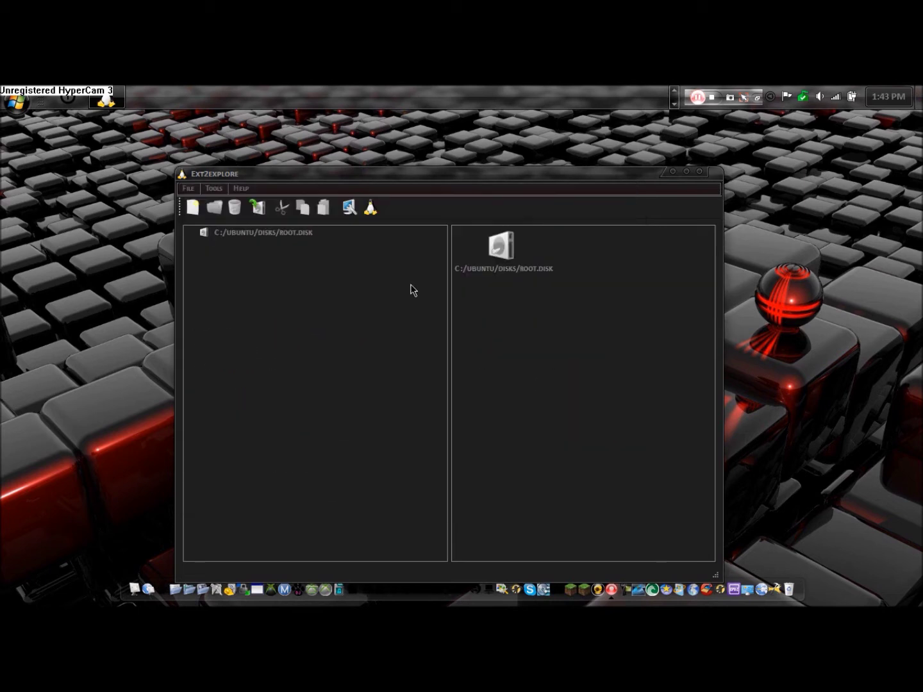
pyautogui.doubleClick(493, 257)
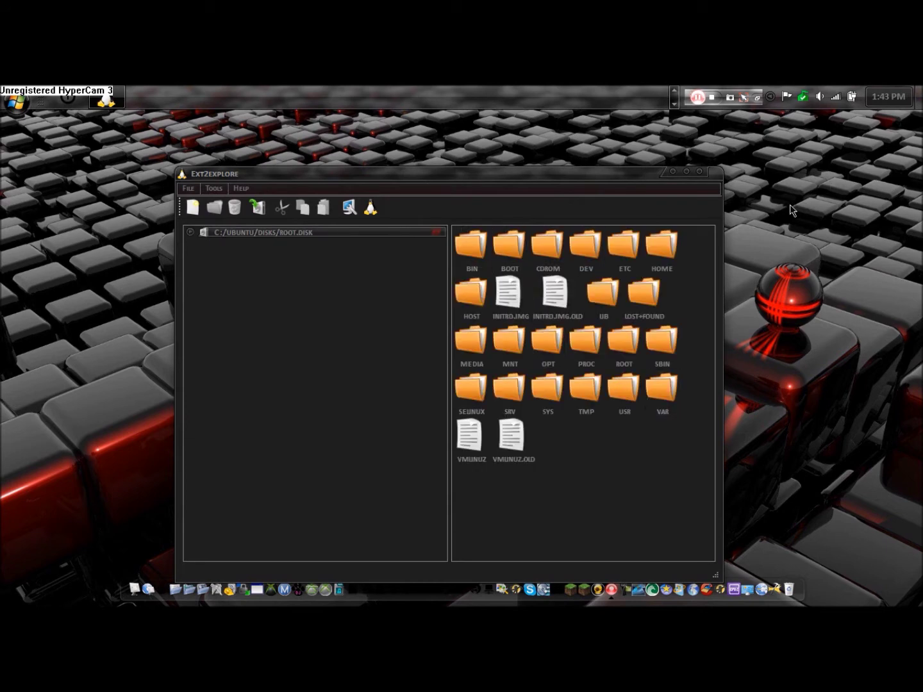
pyautogui.doubleClick(661, 245)
pyautogui.doubleClick(479, 257)
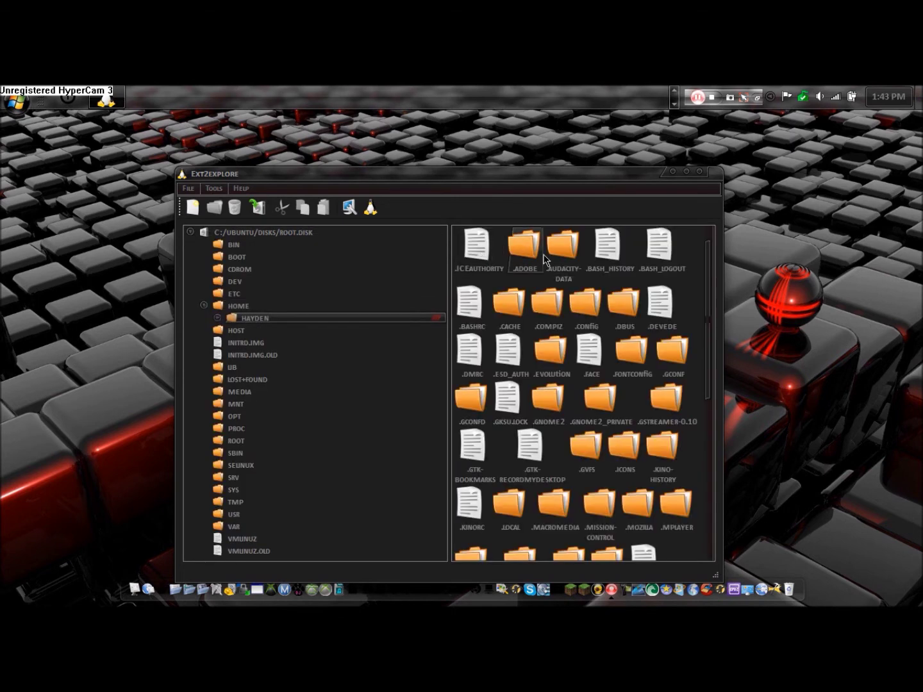
pyautogui.moveTo(706, 272); pyautogui.dragTo(698, 358)
# Step: Scroll the home folder listing and open its Videos folder
pyautogui.click(242, 513)
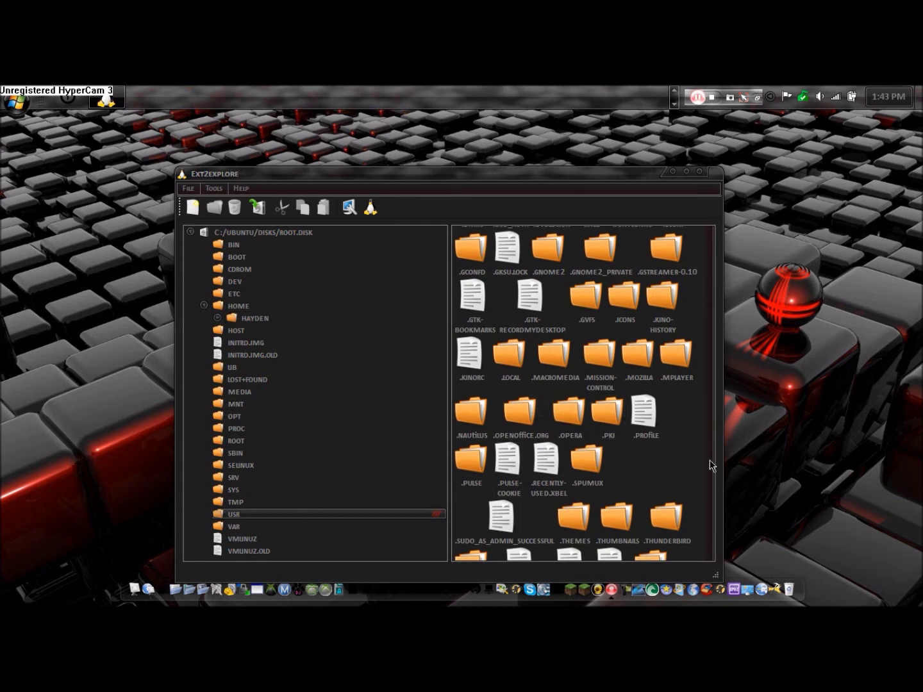
pyautogui.moveTo(710, 466); pyautogui.dragTo(705, 341)
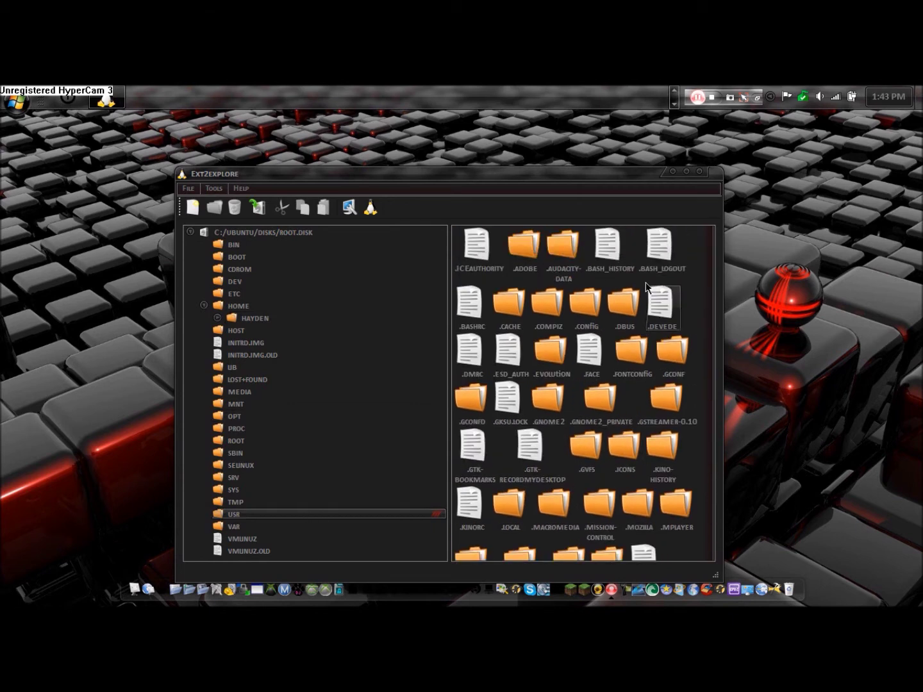
pyautogui.click(542, 255)
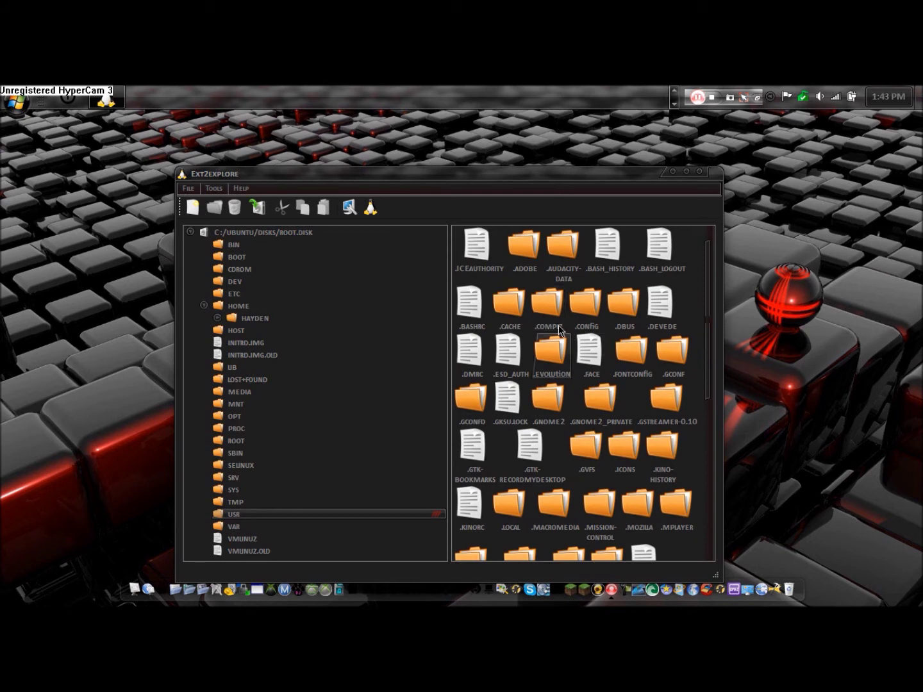
pyautogui.scroll(-5, 655, 390)
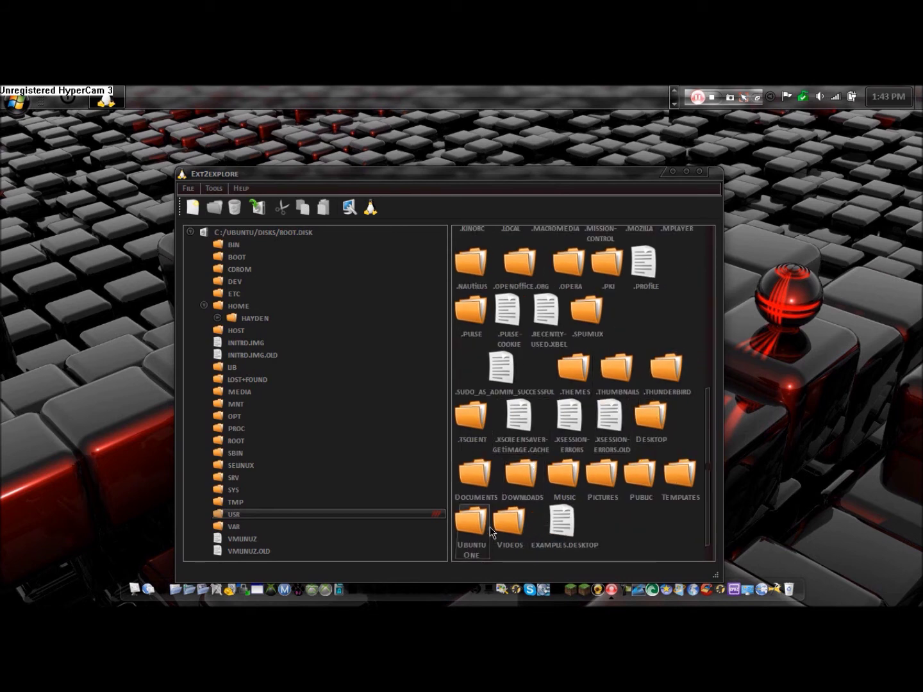
pyautogui.doubleClick(508, 524)
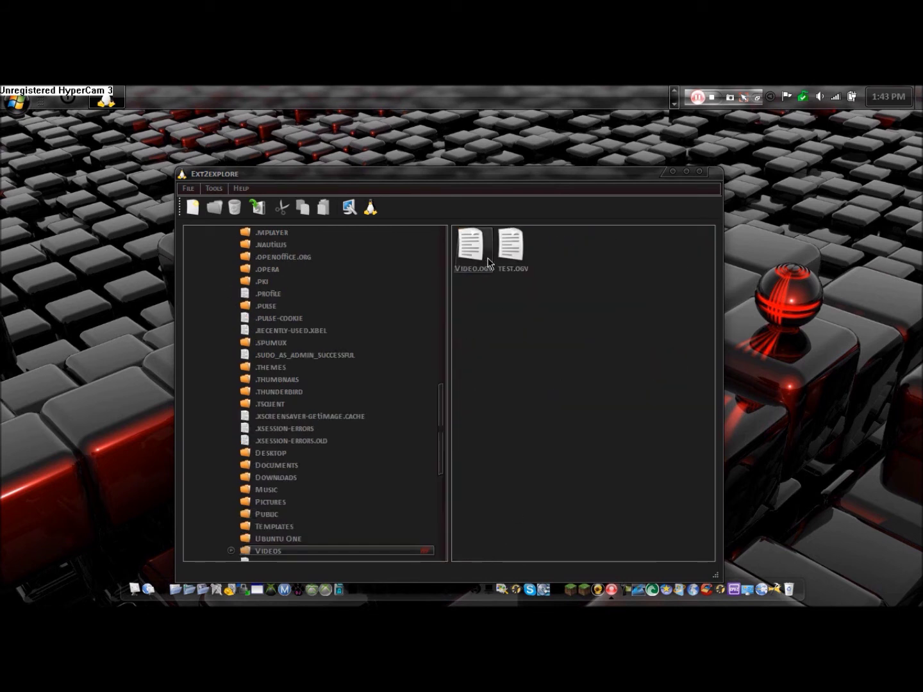
# Step: Browse the Documents and Pictures folders in the tree, then select VIDEO.OGV
pyautogui.click(308, 475)
pyautogui.click(305, 465)
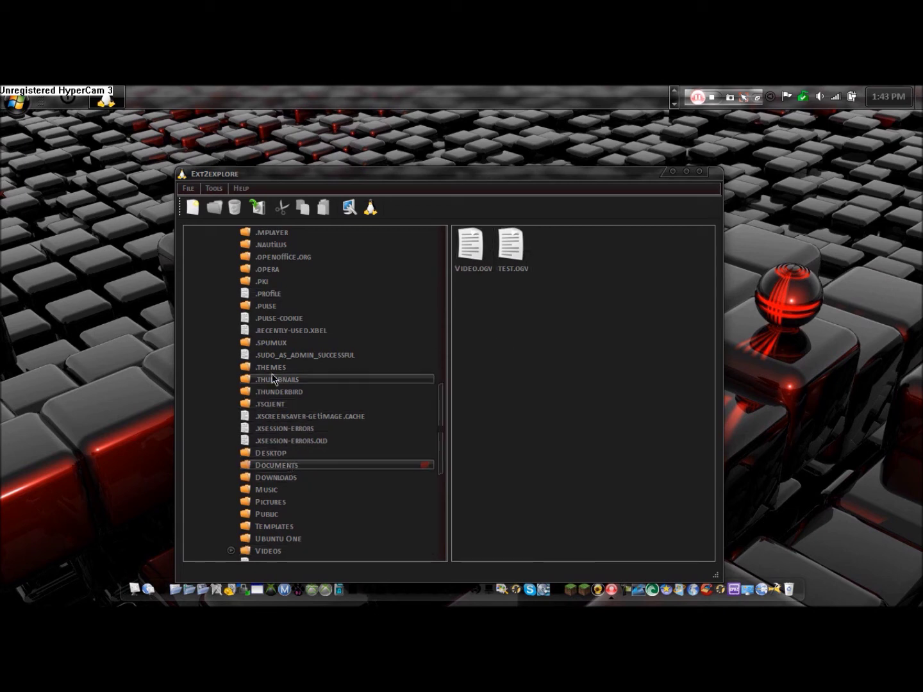
pyautogui.click(293, 503)
pyautogui.click(282, 467)
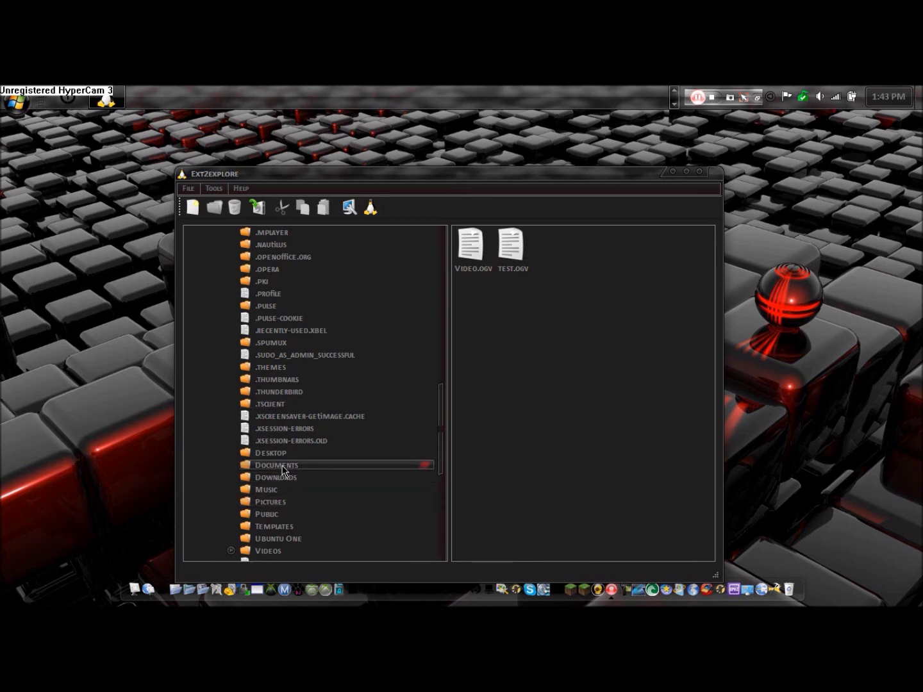
pyautogui.scroll(12, 445, 355)
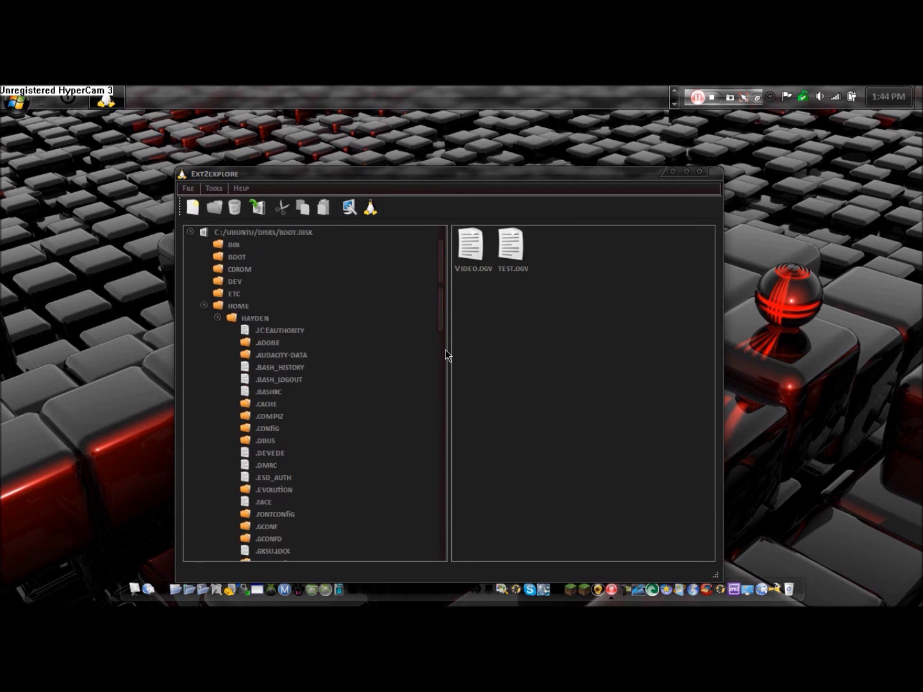
pyautogui.click(264, 318)
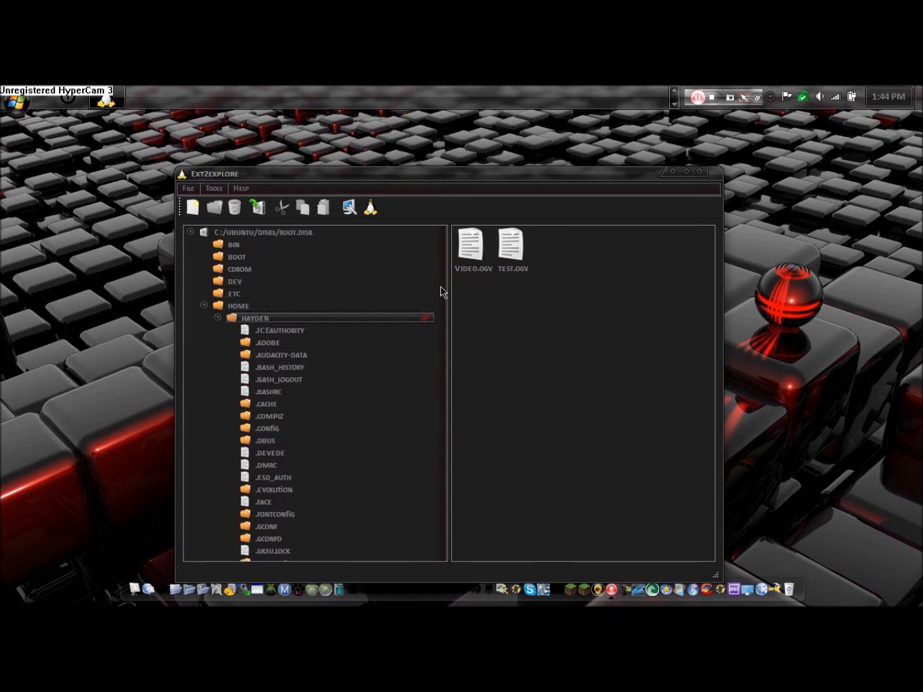
pyautogui.click(465, 274)
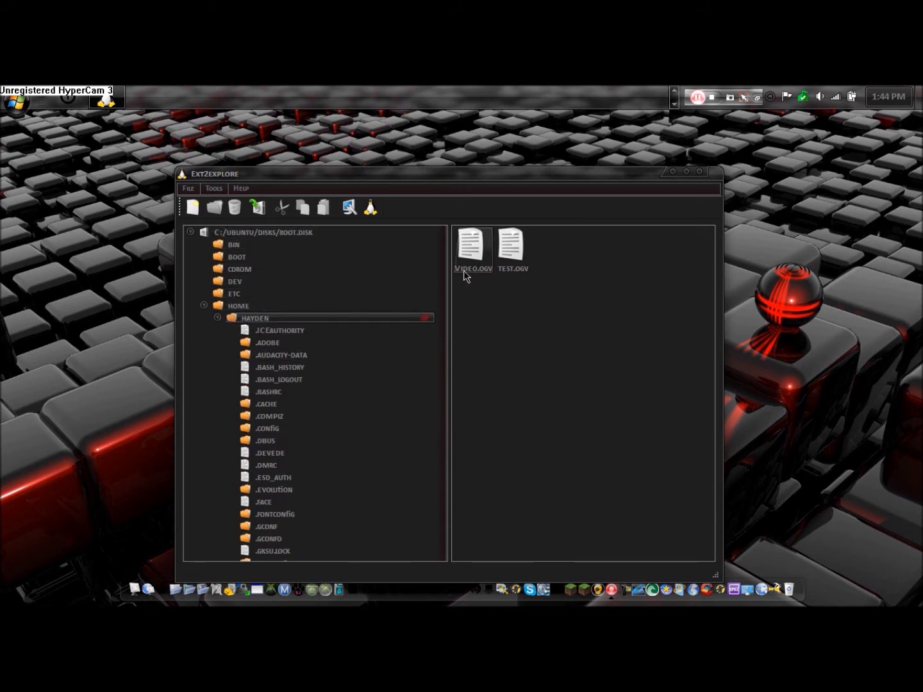
# Step: Save VIDEO.OGV from the Linux image into the Windows Videos library
pyautogui.rightClick(482, 242)
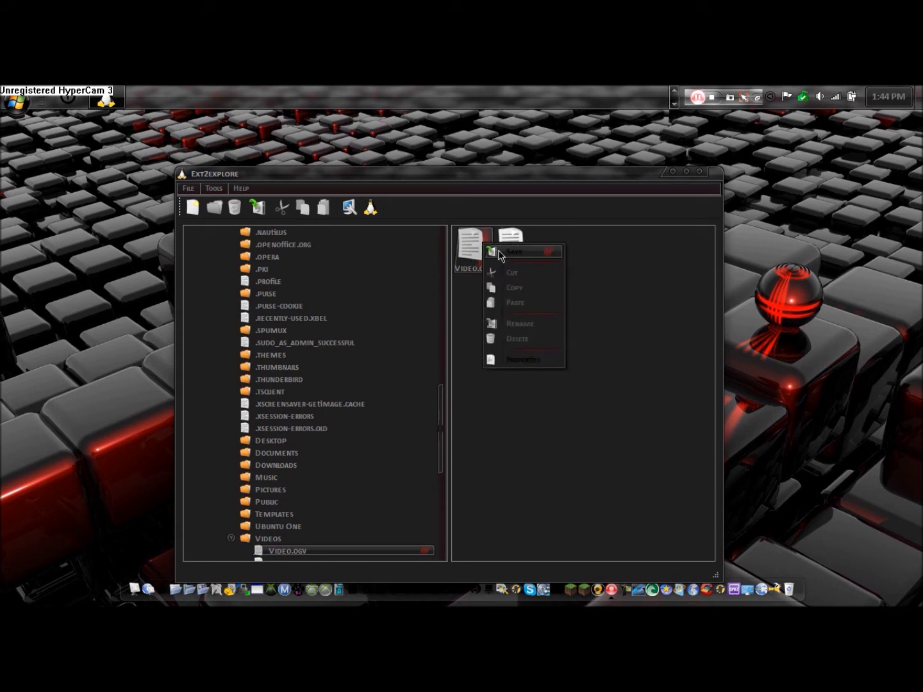
pyautogui.click(499, 254)
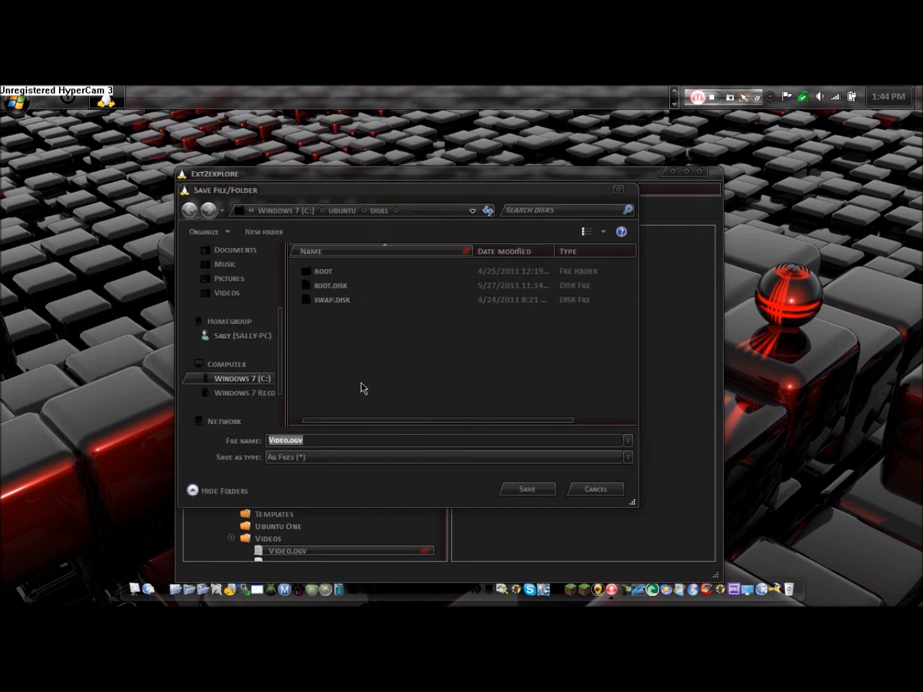
pyautogui.click(262, 293)
pyautogui.click(532, 493)
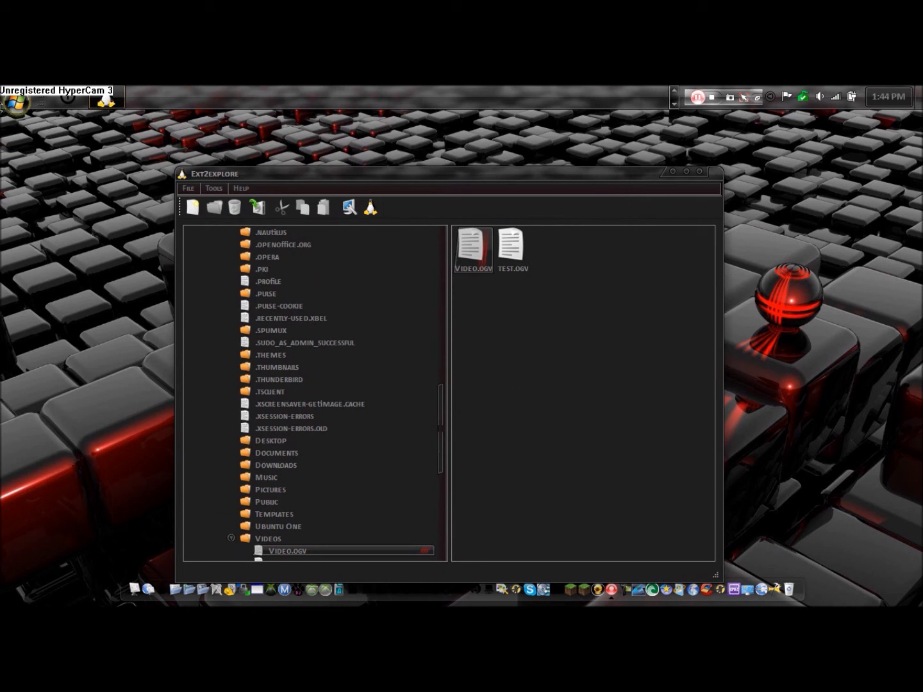
# Step: Open the Windows Videos library, play the copied Video.ogv, and decline VLC's crash report
pyautogui.click(16, 104)
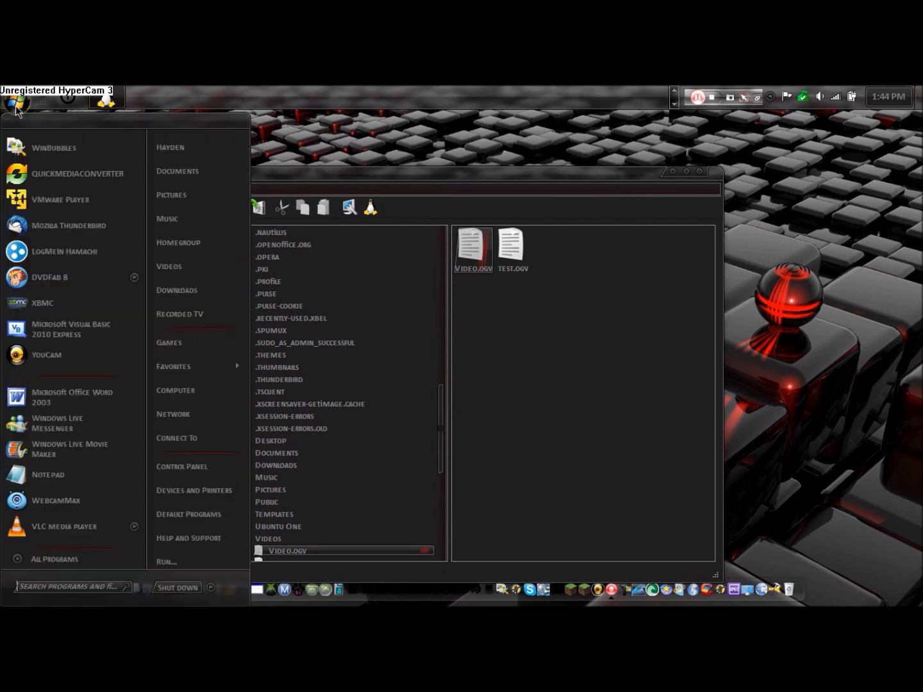
pyautogui.click(168, 266)
pyautogui.moveTo(480, 193); pyautogui.dragTo(231, 191)
pyautogui.moveTo(488, 394); pyautogui.dragTo(488, 480)
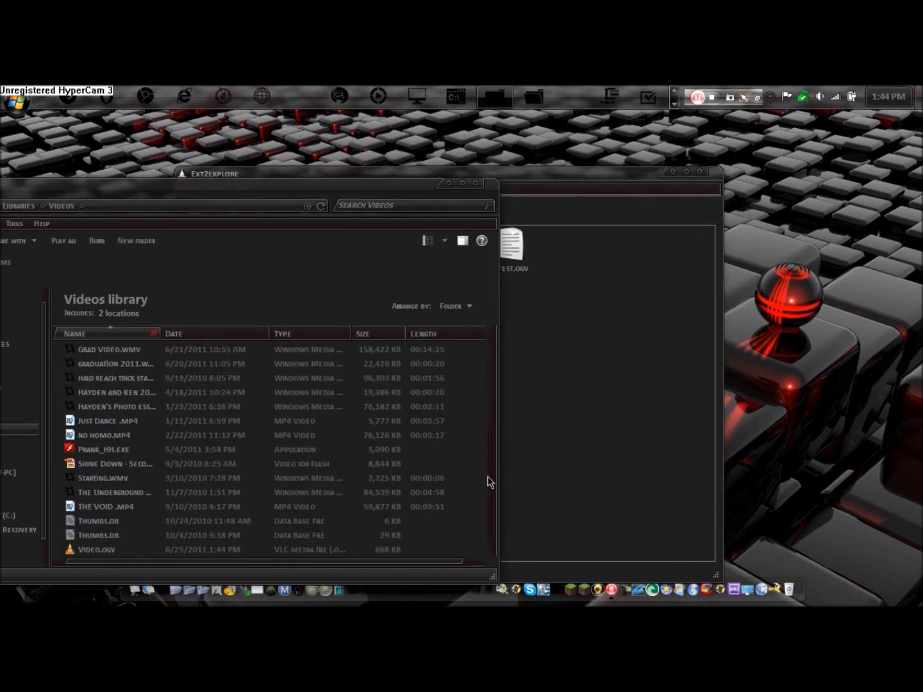
pyautogui.doubleClick(341, 550)
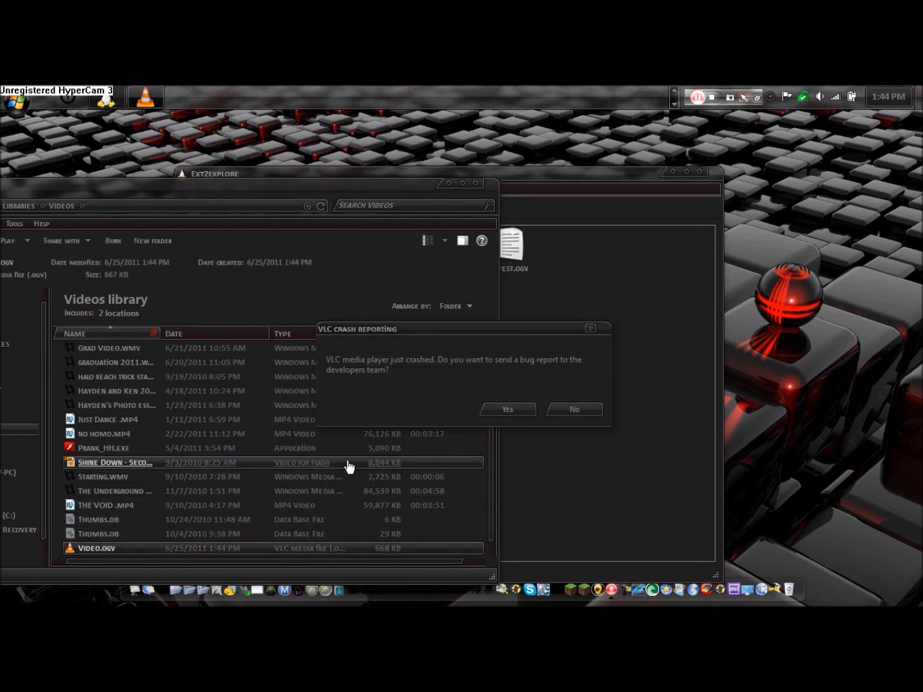
pyautogui.click(551, 408)
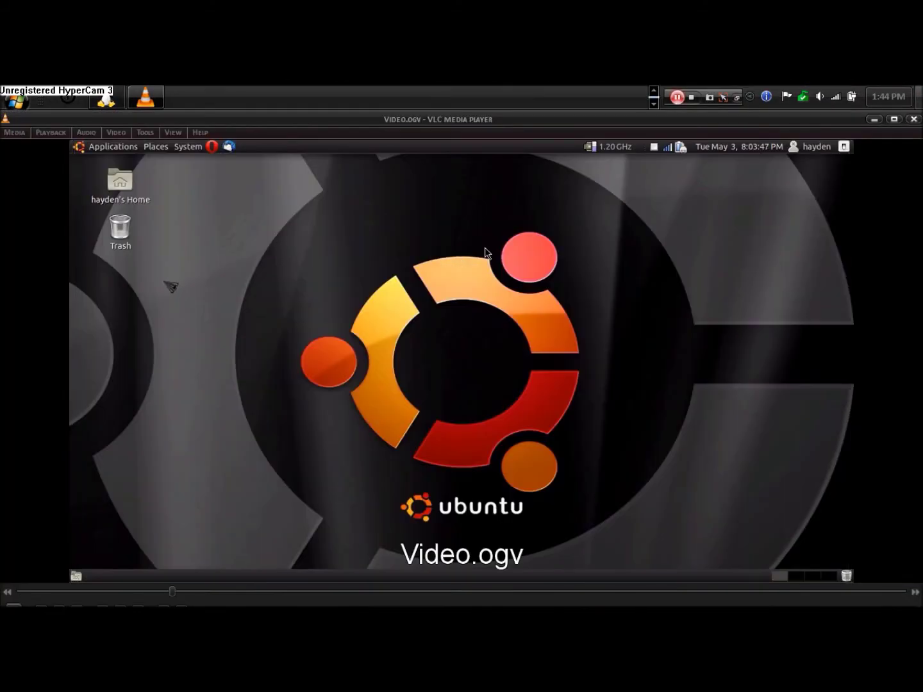
# Step: Close VLC once Video.ogv has played
pyautogui.click(915, 120)
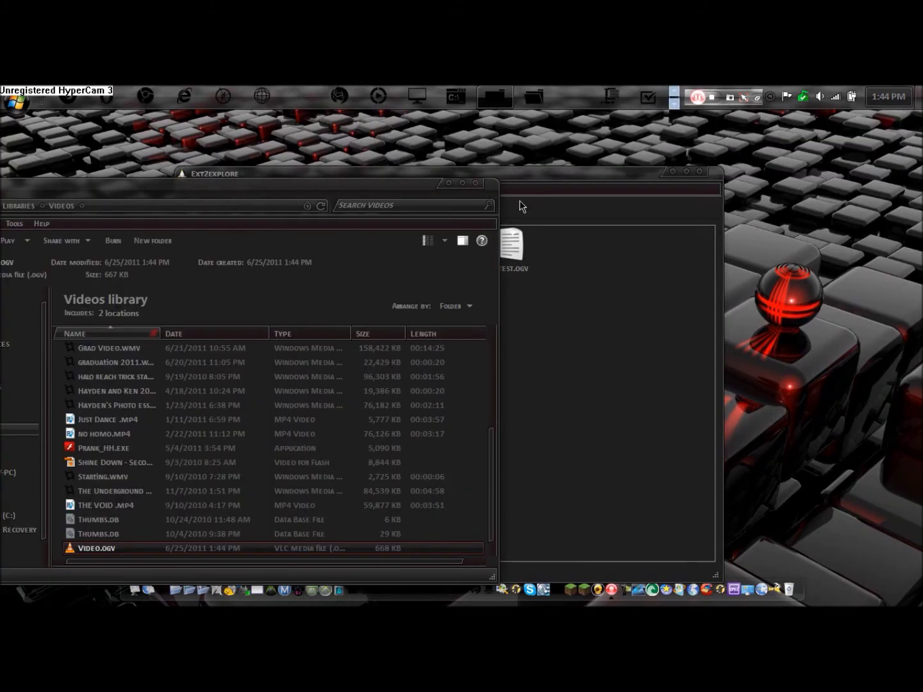
# Step: Close the Videos library window and Ext2Explore, leaving a clear desktop
pyautogui.moveTo(327, 182); pyautogui.dragTo(381, 183)
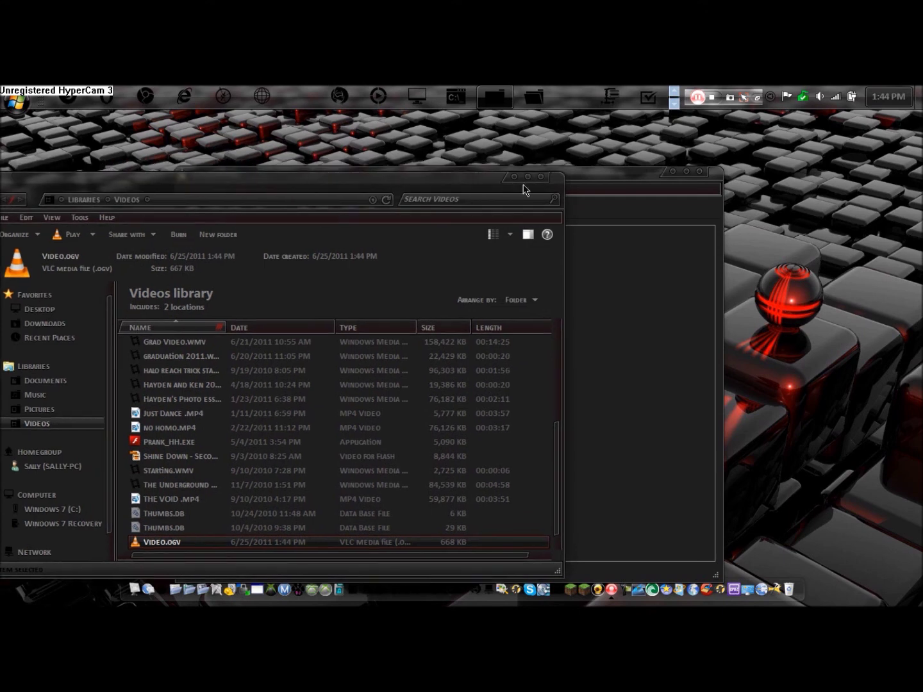
pyautogui.click(543, 183)
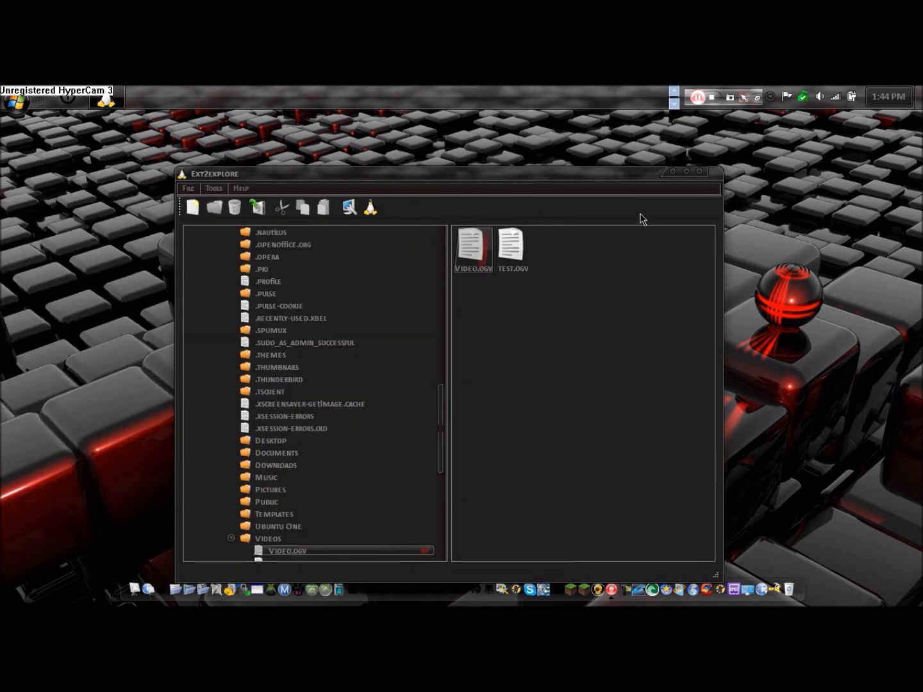
pyautogui.click(701, 172)
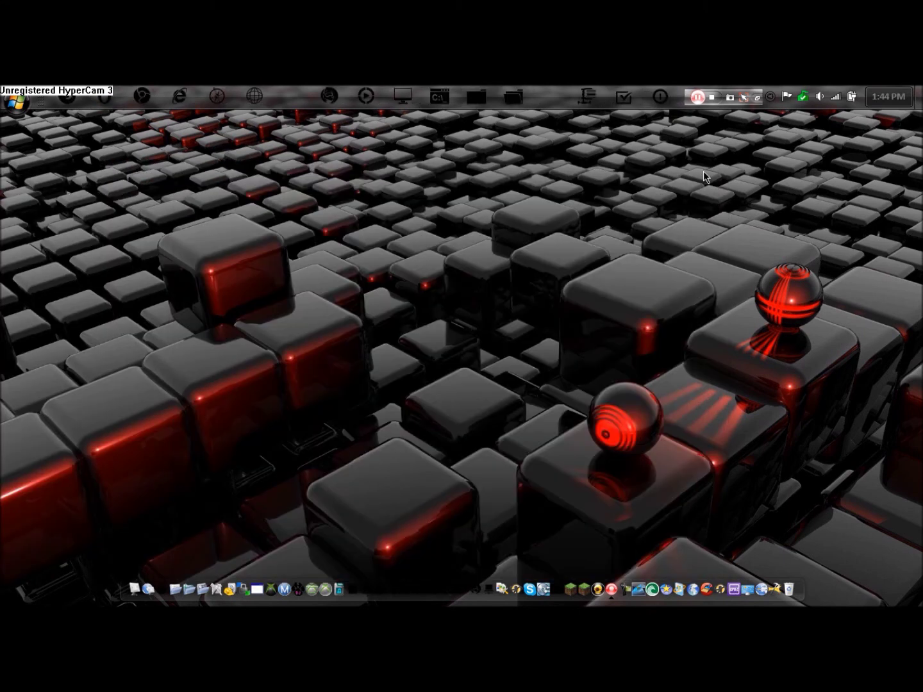